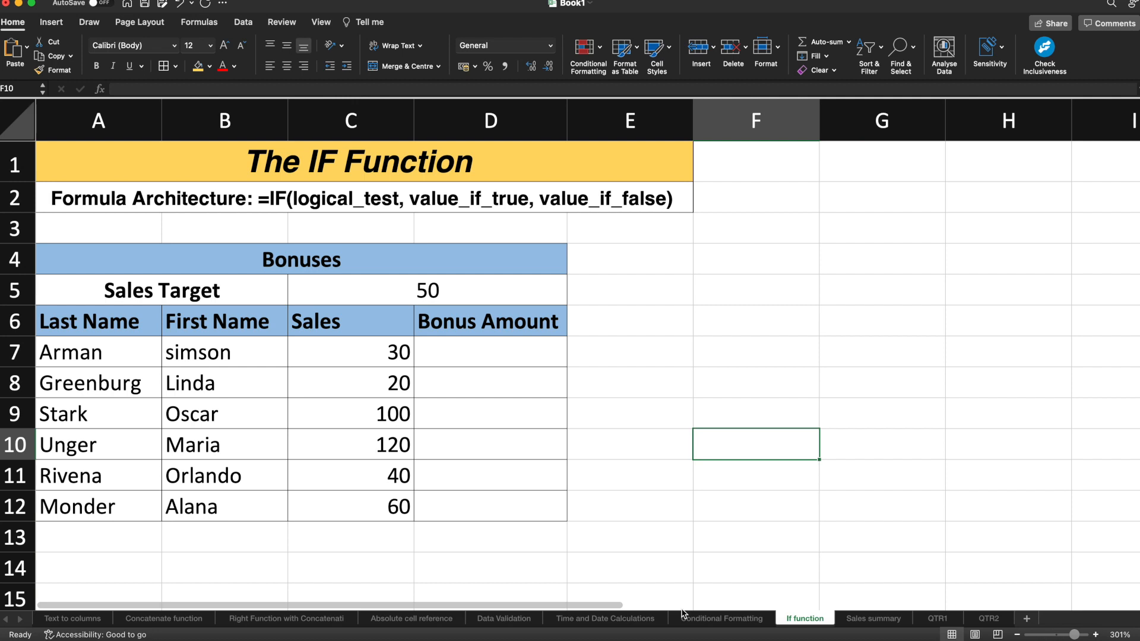
# - Examine the IF formula architecture, and compare the employees' sales in column C with the sales target for the bonus column
pyautogui.click(201, 202)
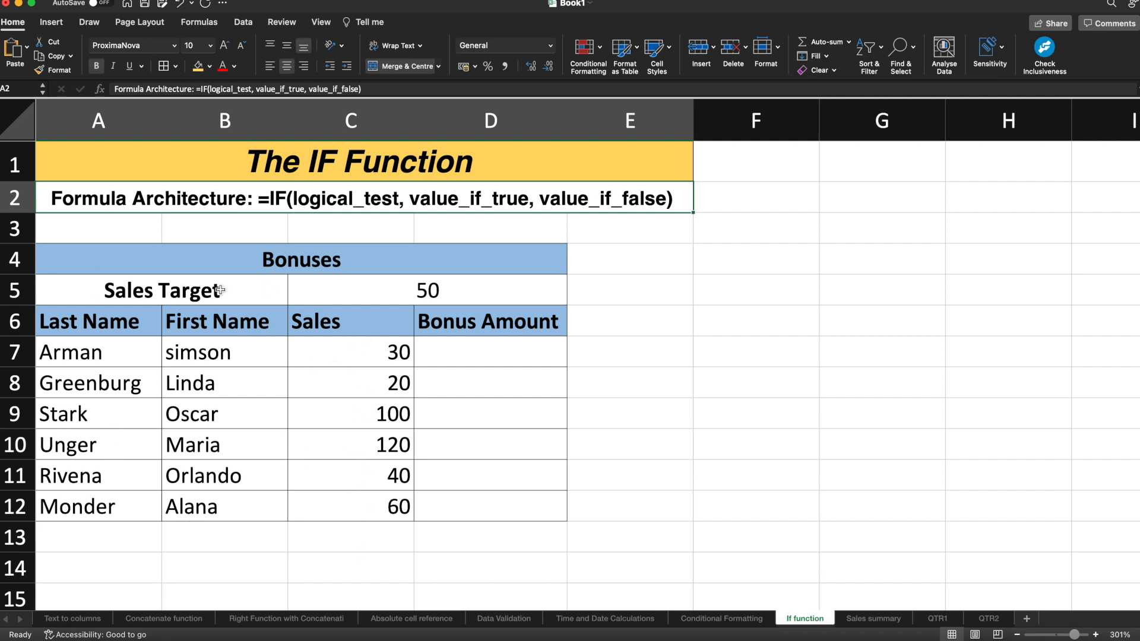
pyautogui.click(365, 290)
pyautogui.click(356, 360)
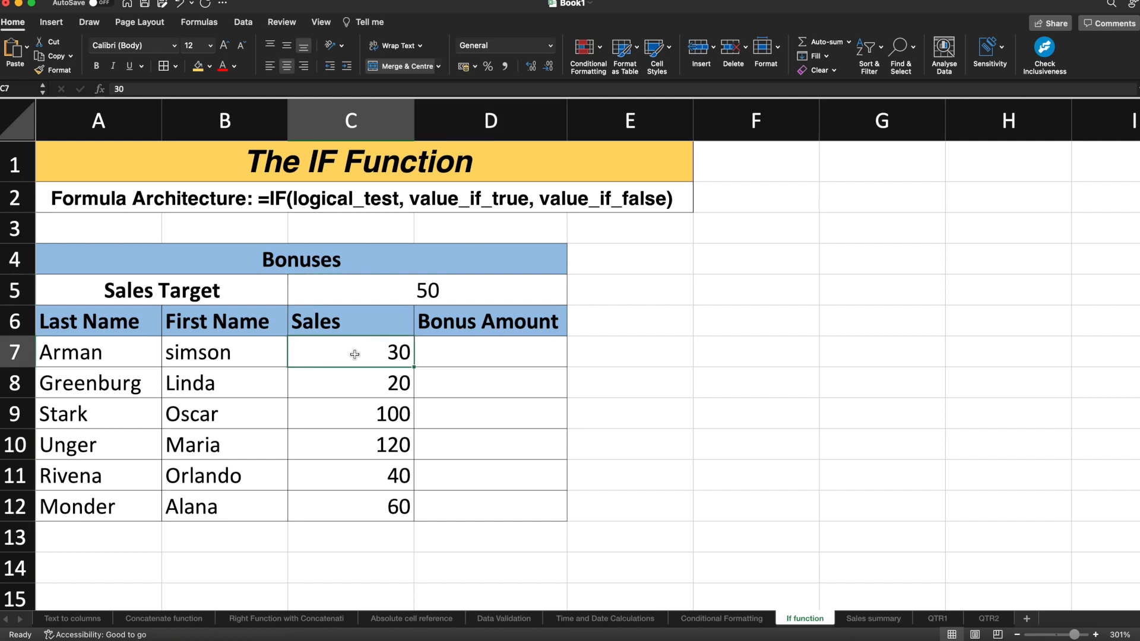
pyautogui.click(432, 294)
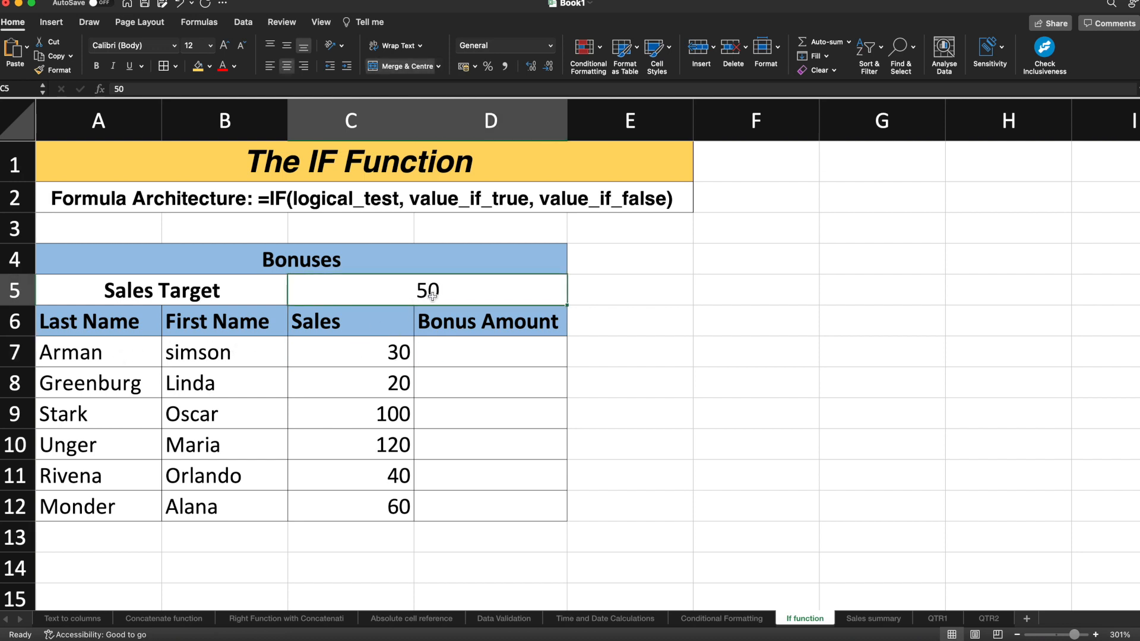
pyautogui.click(378, 358)
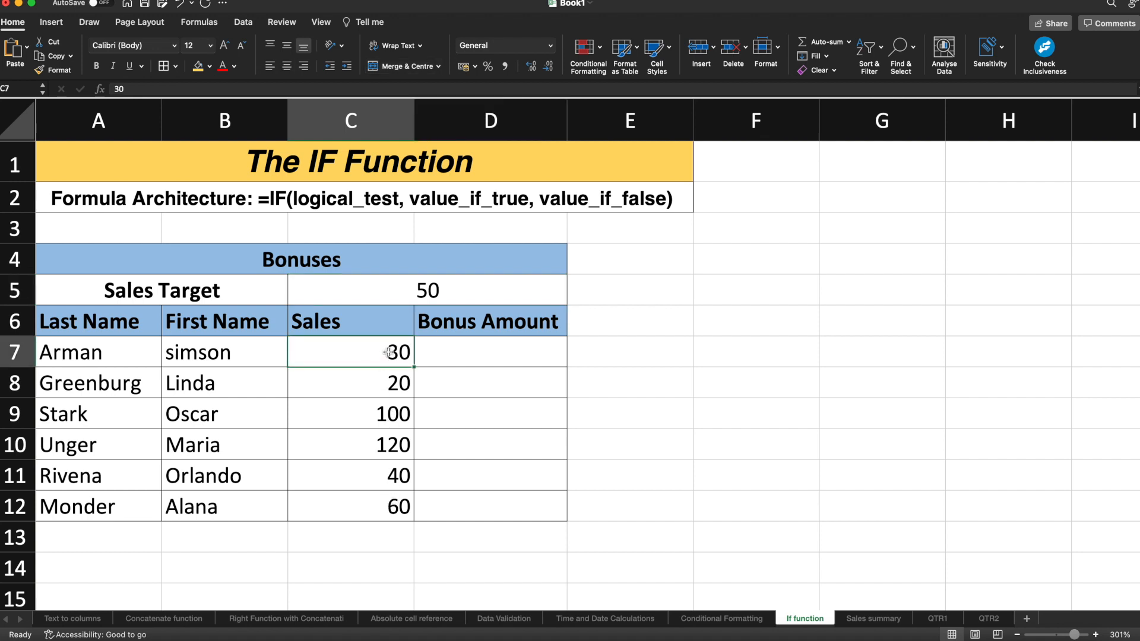
pyautogui.click(470, 292)
pyautogui.click(390, 362)
pyautogui.click(427, 296)
pyautogui.click(408, 360)
pyautogui.click(429, 299)
pyautogui.click(396, 363)
pyautogui.click(474, 363)
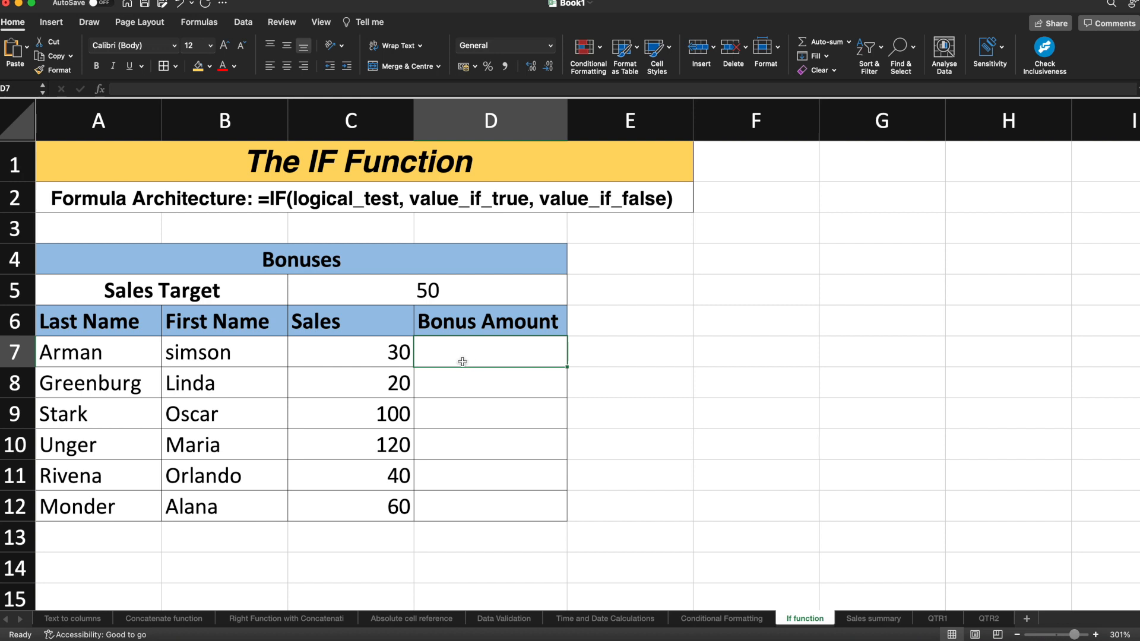
pyautogui.click(394, 388)
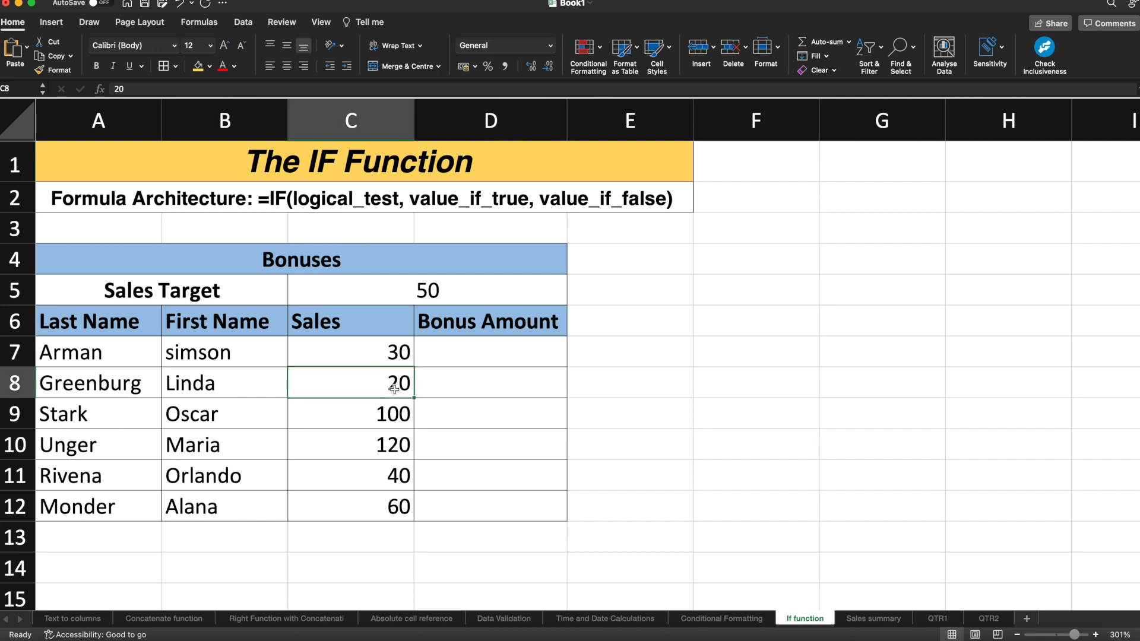
pyautogui.click(461, 393)
pyautogui.click(380, 413)
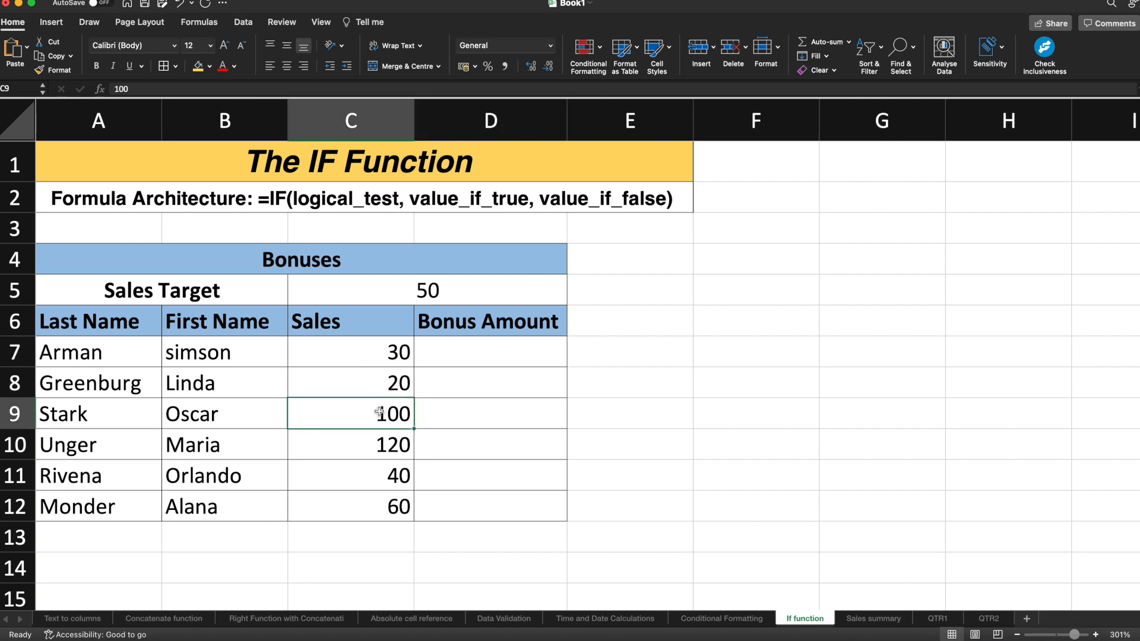
pyautogui.click(497, 419)
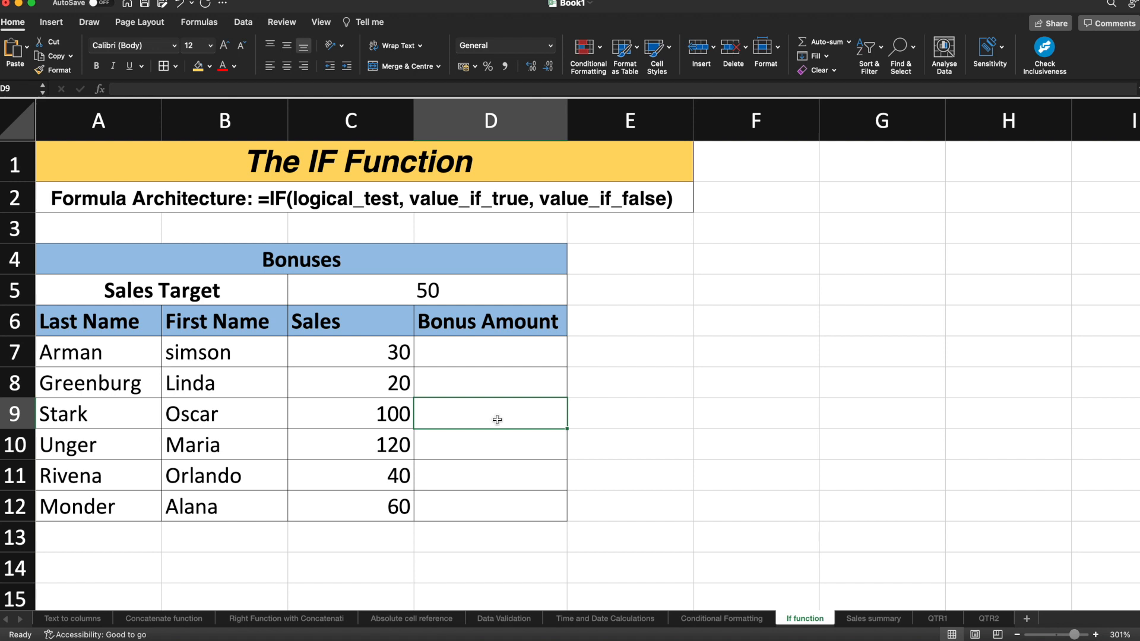
# - Extend the table heading in row 4 to read "Bonuses 2%"
pyautogui.doubleClick(492, 267)
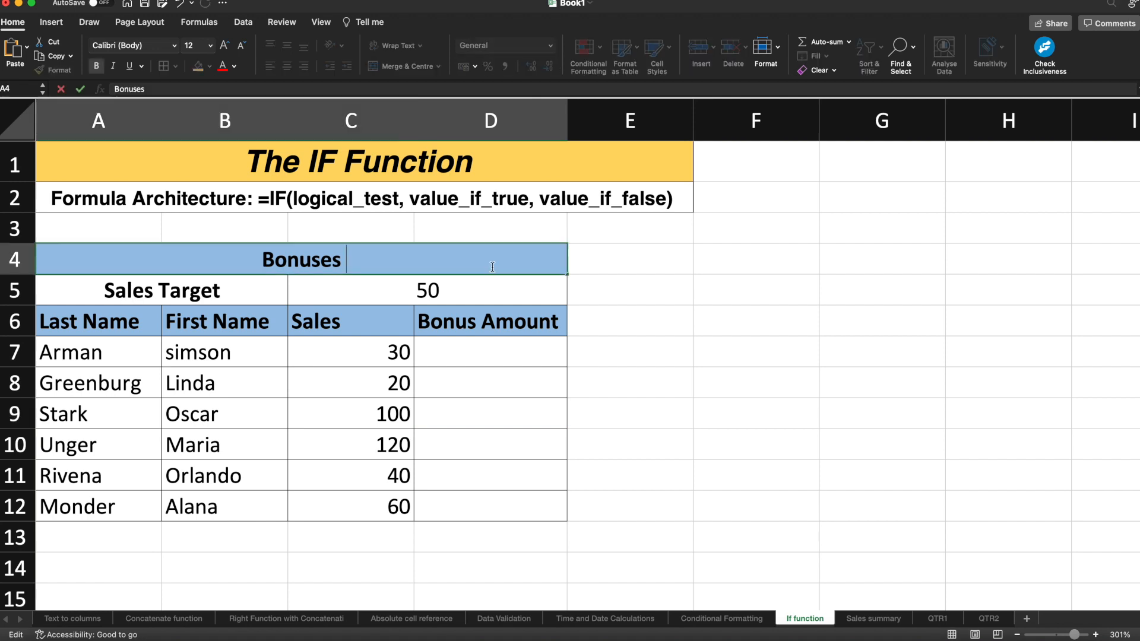
pyautogui.write('2%')
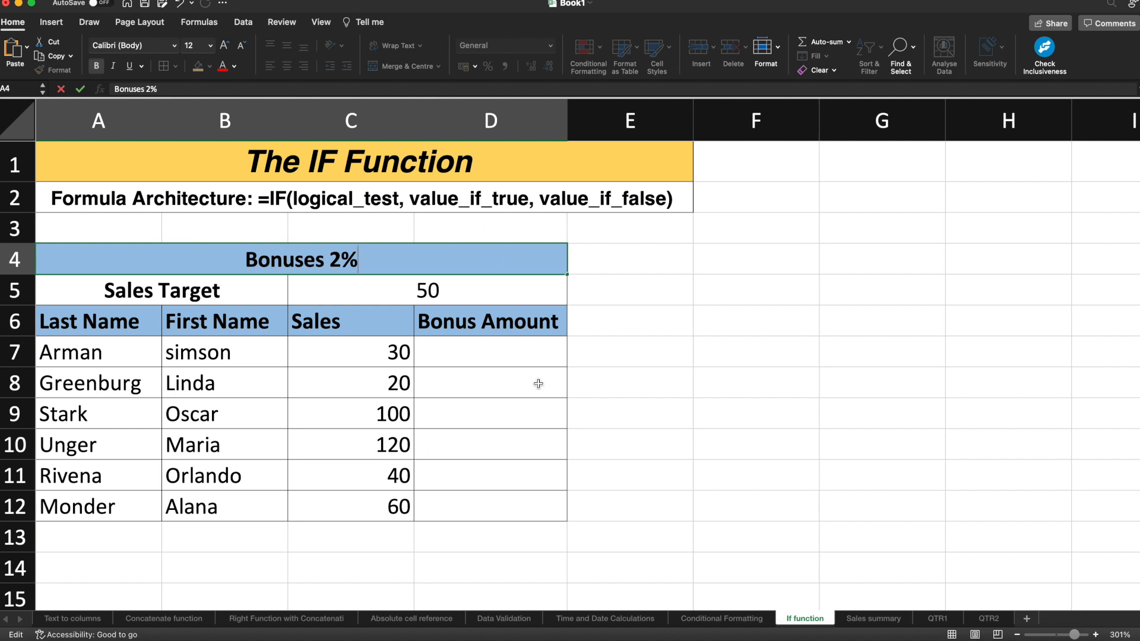
pyautogui.click(530, 354)
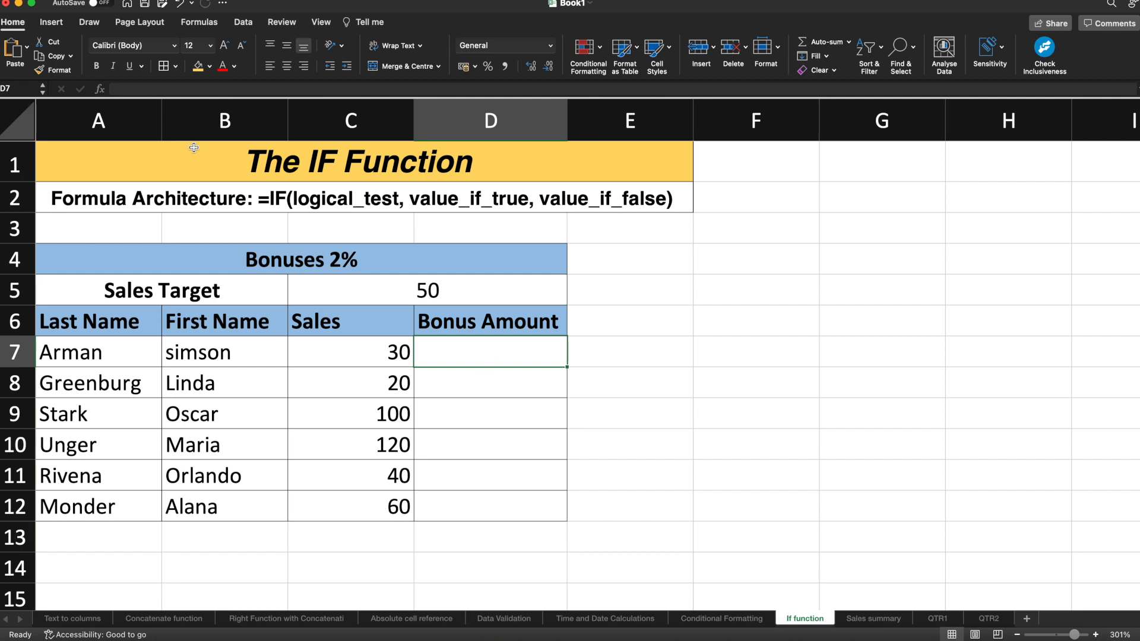
# - Insert the IF function into cell D7 with the Formula Builder, widening its pane
pyautogui.click(101, 89)
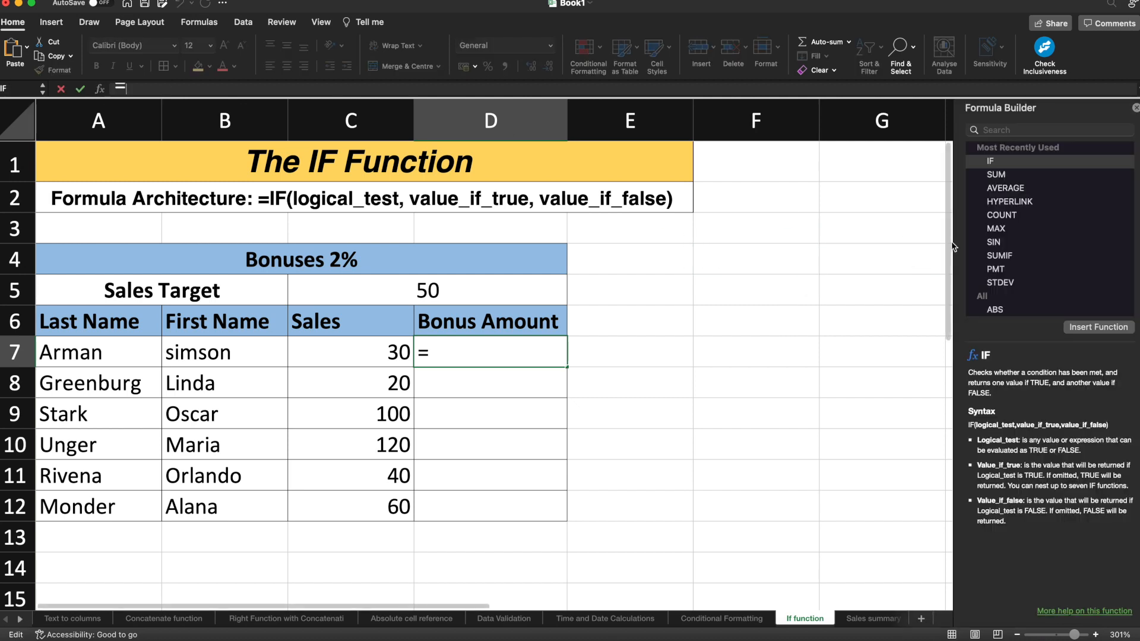
pyautogui.moveTo(954, 264); pyautogui.dragTo(606, 307)
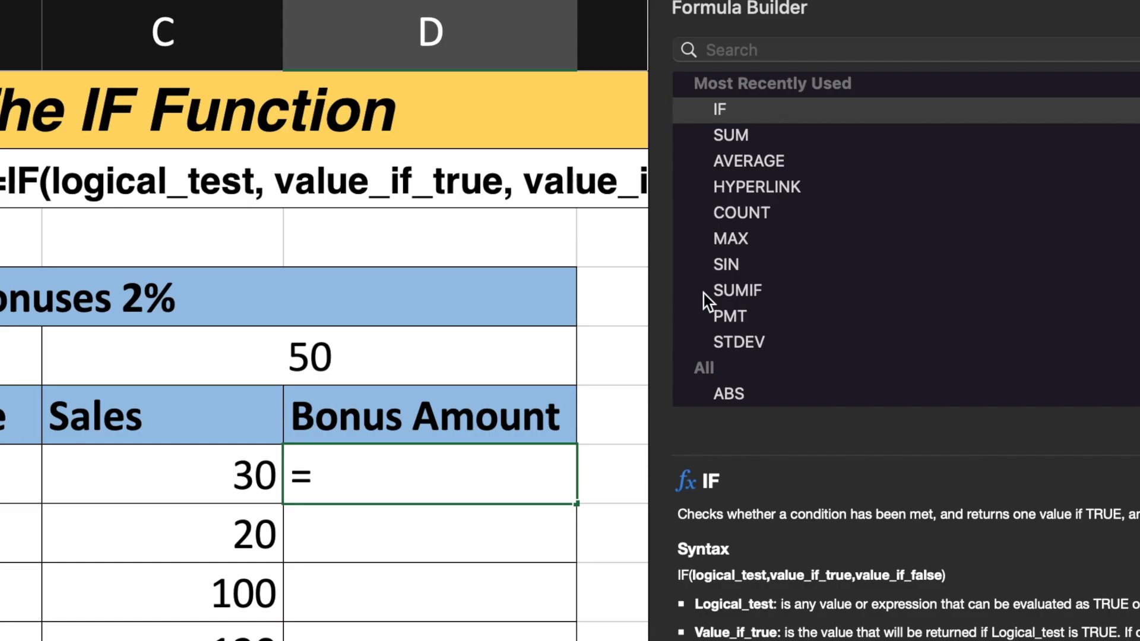
pyautogui.scroll(-10, 703, 293)
pyautogui.scroll(15, 703, 294)
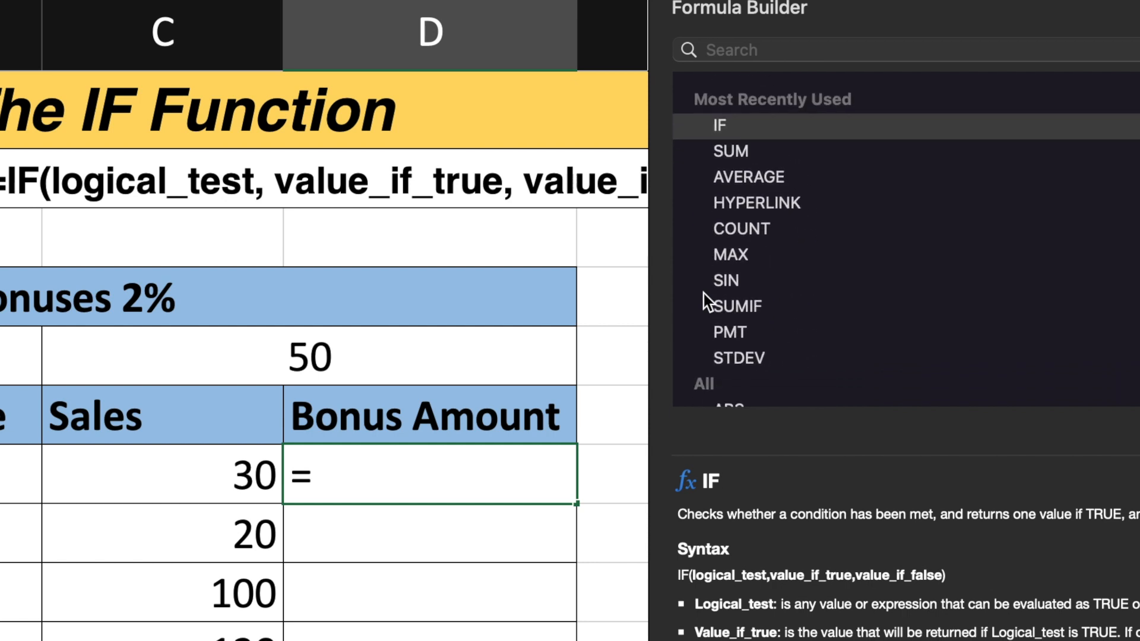
pyautogui.doubleClick(723, 115)
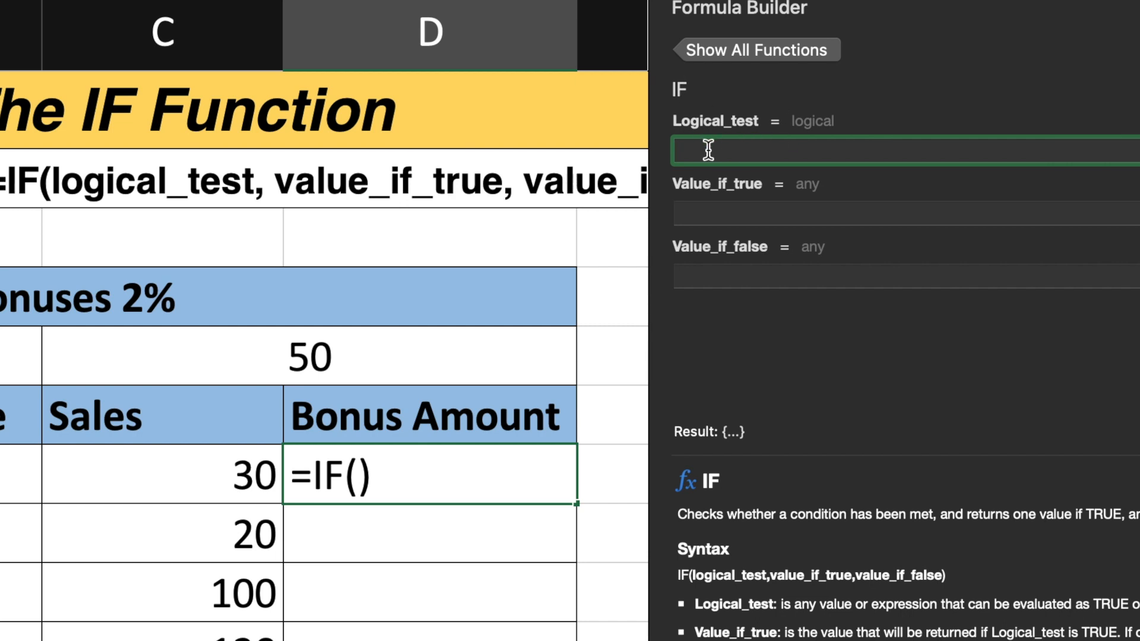
# - Set the IF function's logical test to C7>=$C$5, with the sales target as an absolute reference
pyautogui.click(214, 480)
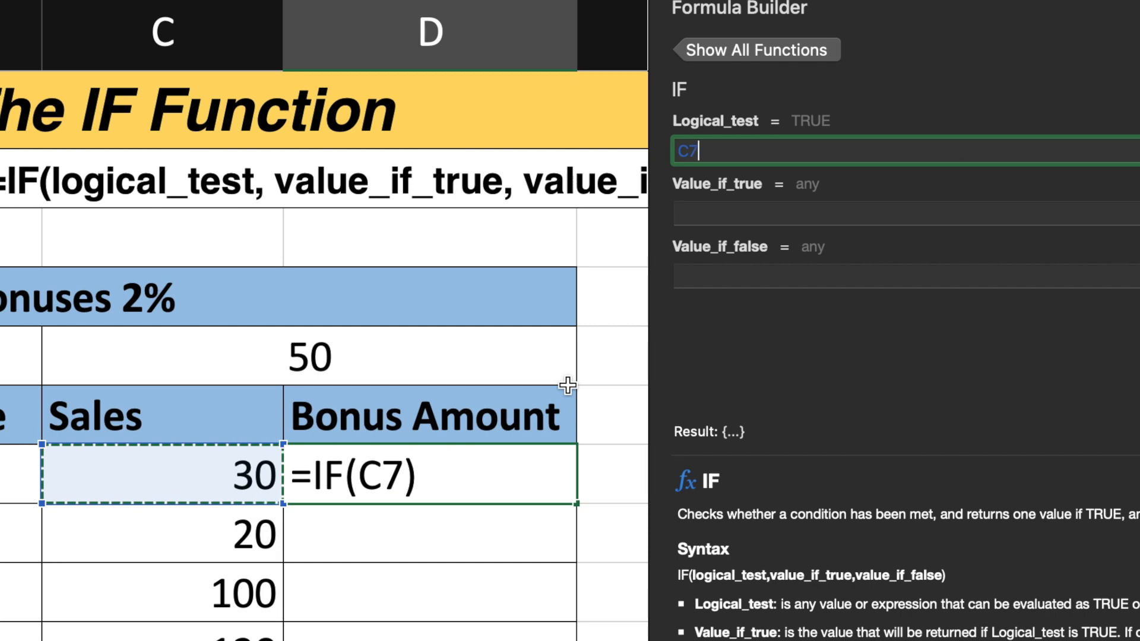
pyautogui.write('>=')
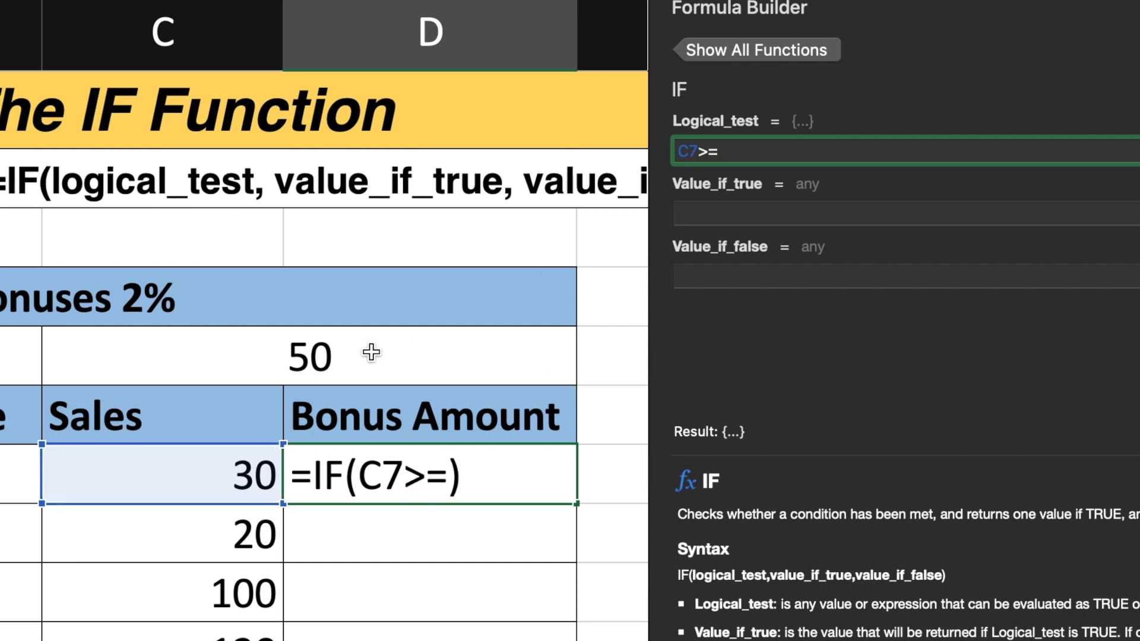
pyautogui.click(329, 355)
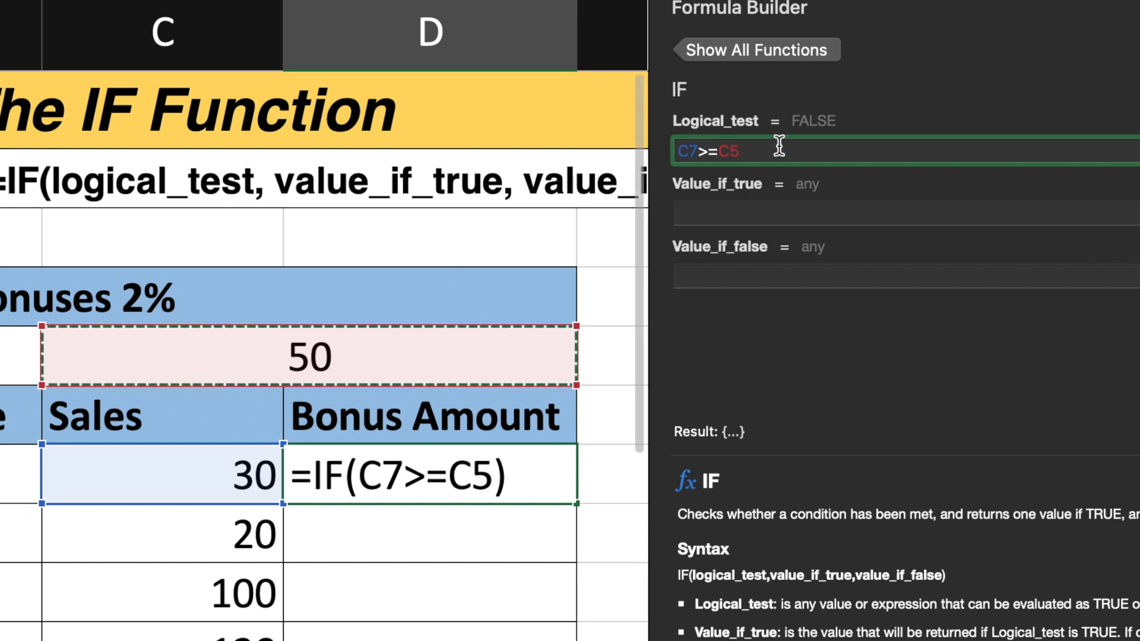
pyautogui.click(721, 151)
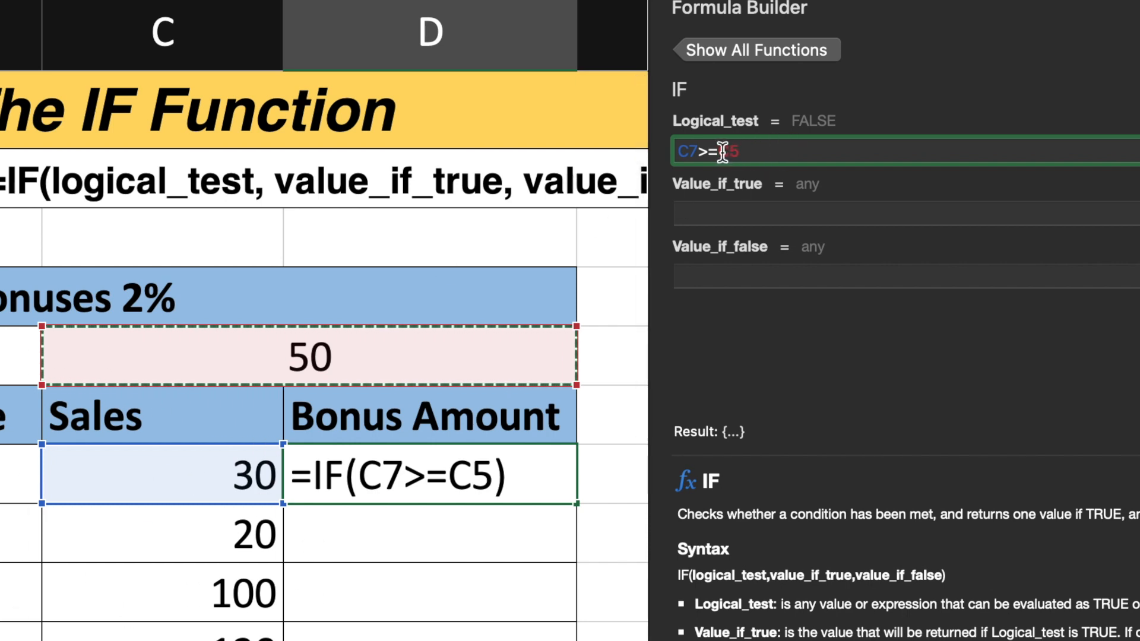
pyautogui.write('$')
pyautogui.press('Right')
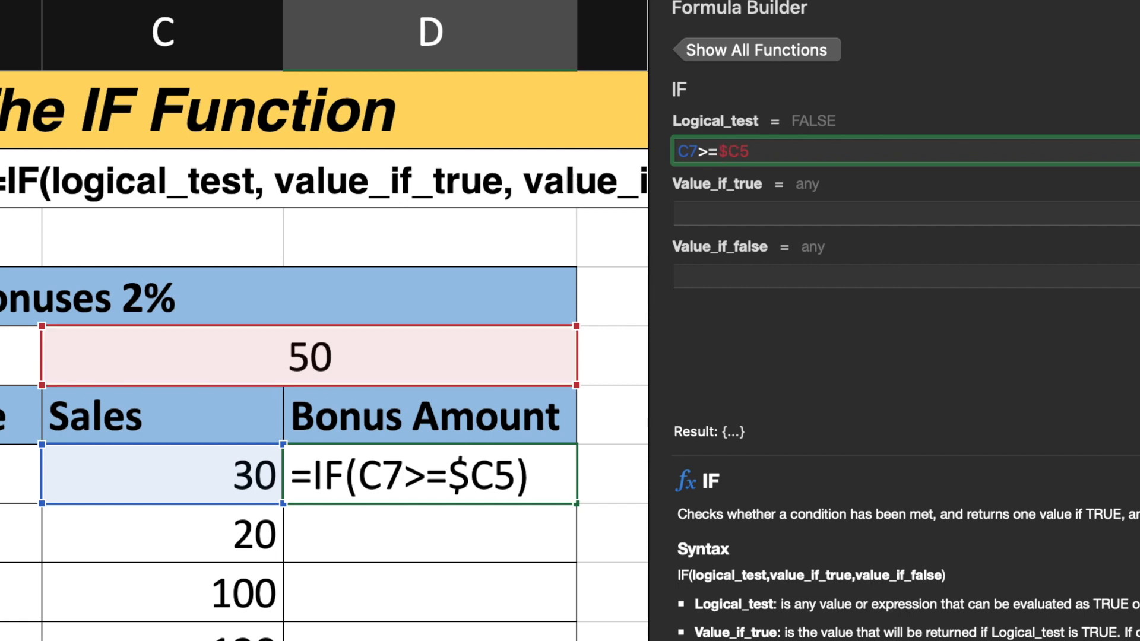
pyautogui.write('$')
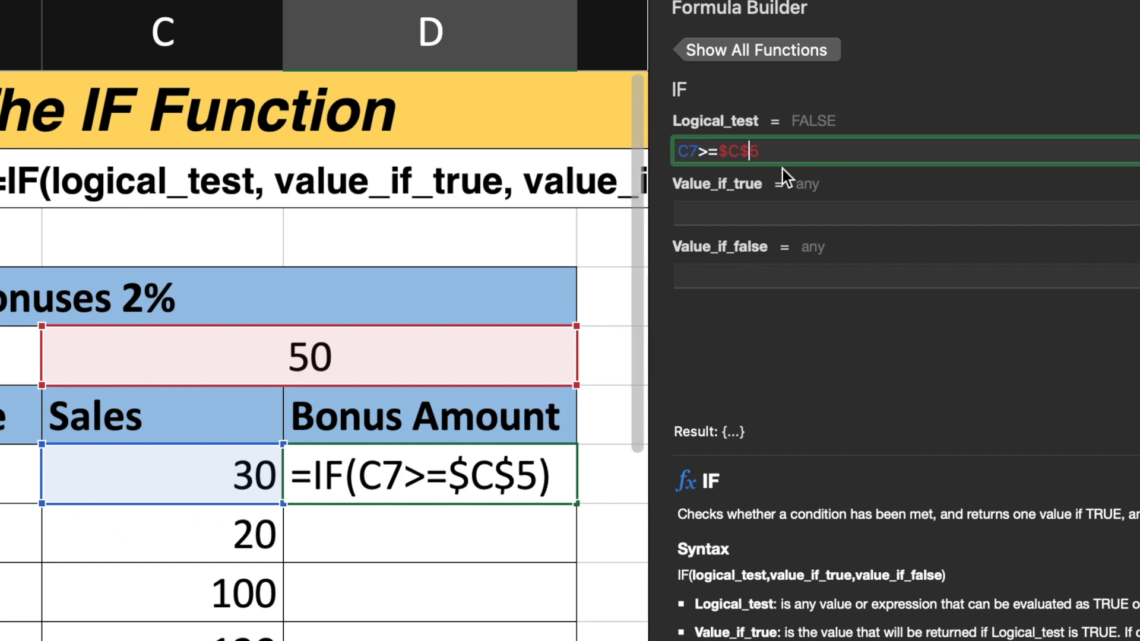
# - Finish D7's IF formula with C7*2% as the value if true and 0 if false, and fill it down to D12
pyautogui.click(733, 214)
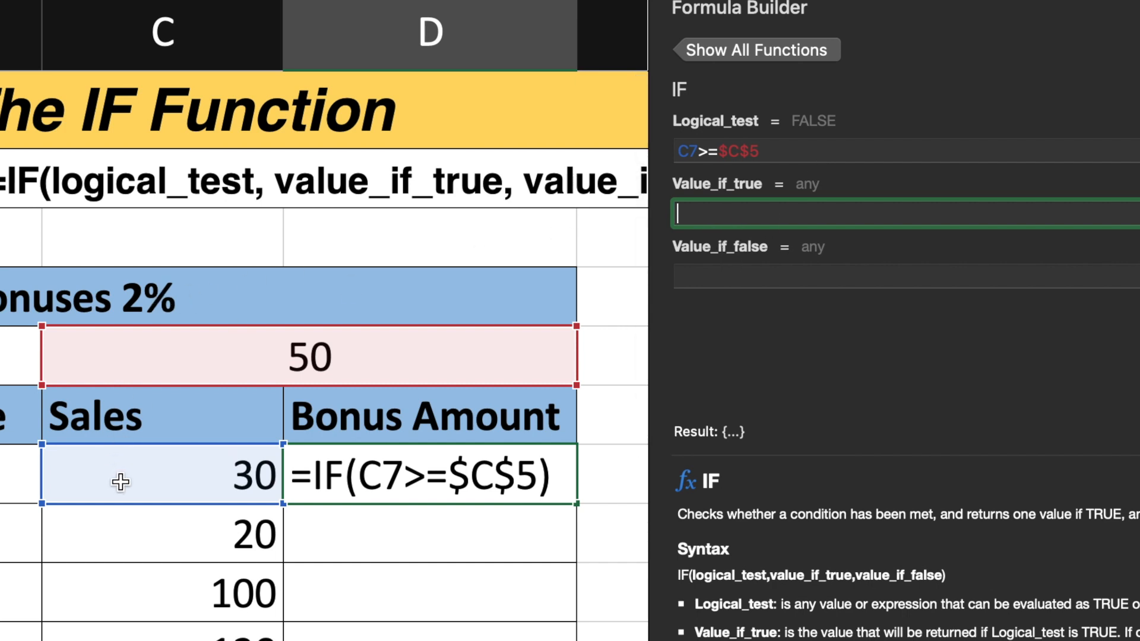
pyautogui.click(121, 481)
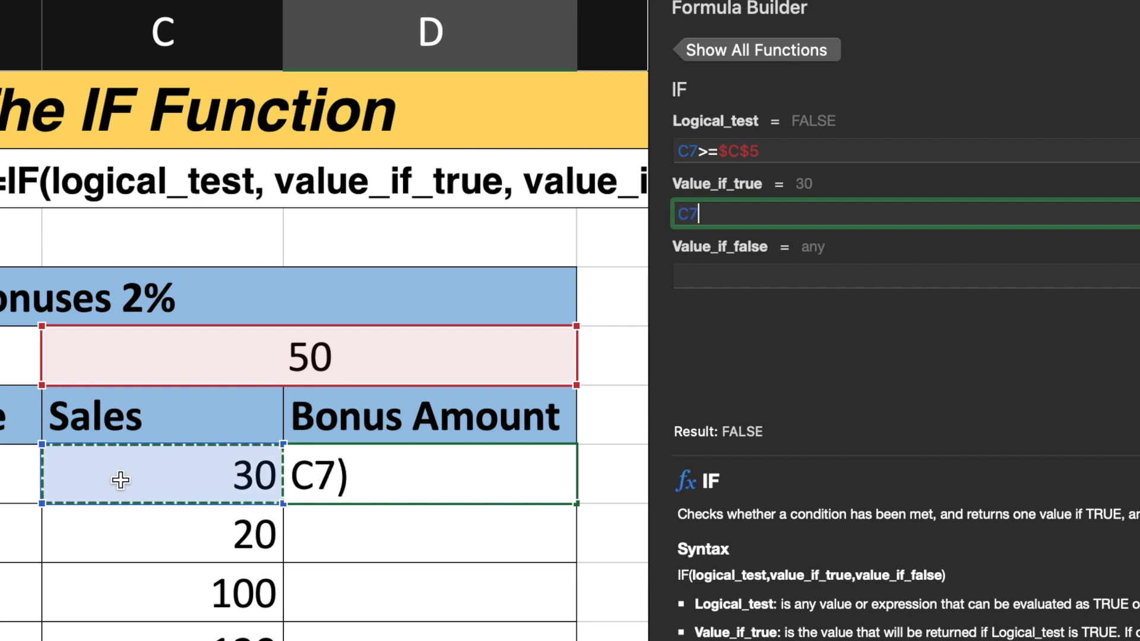
pyautogui.write('*2')
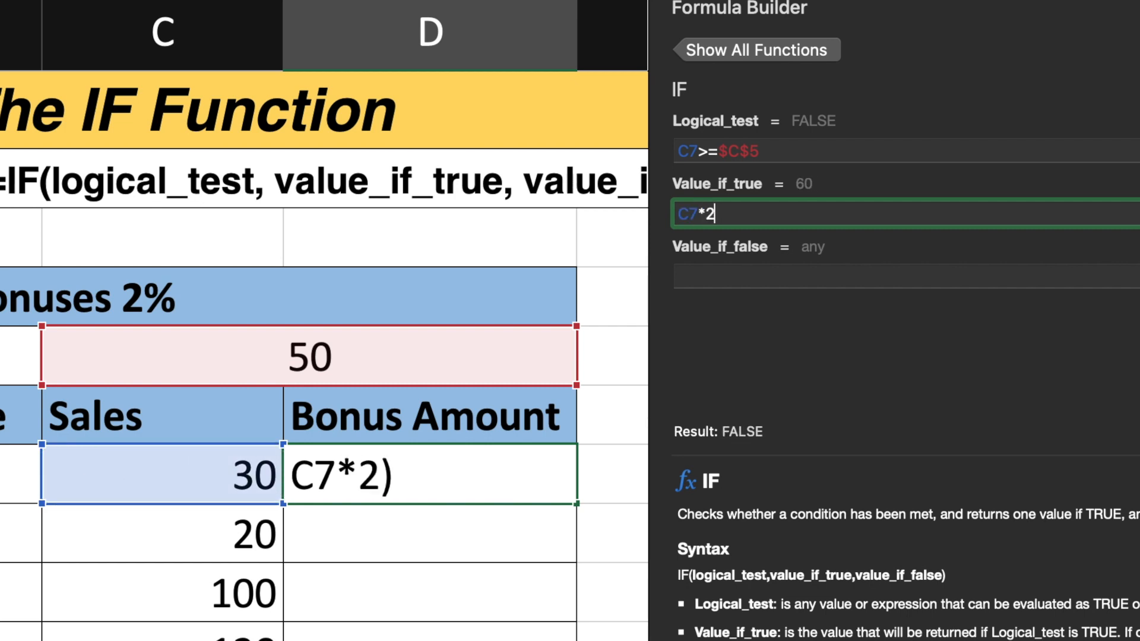
pyautogui.write('%')
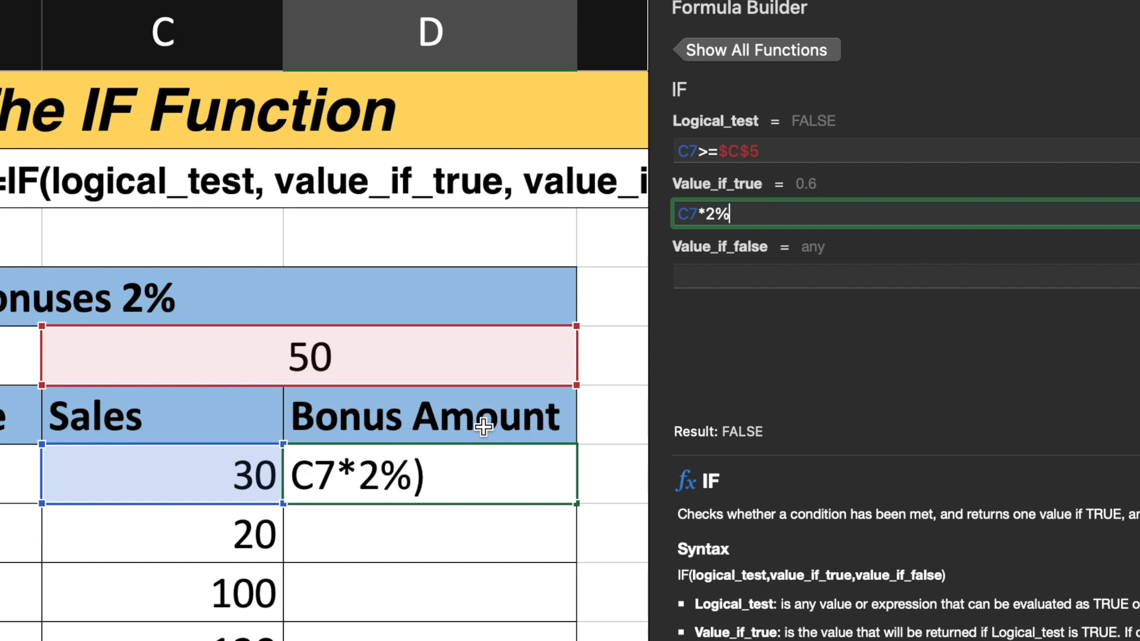
pyautogui.click(747, 279)
pyautogui.write('0')
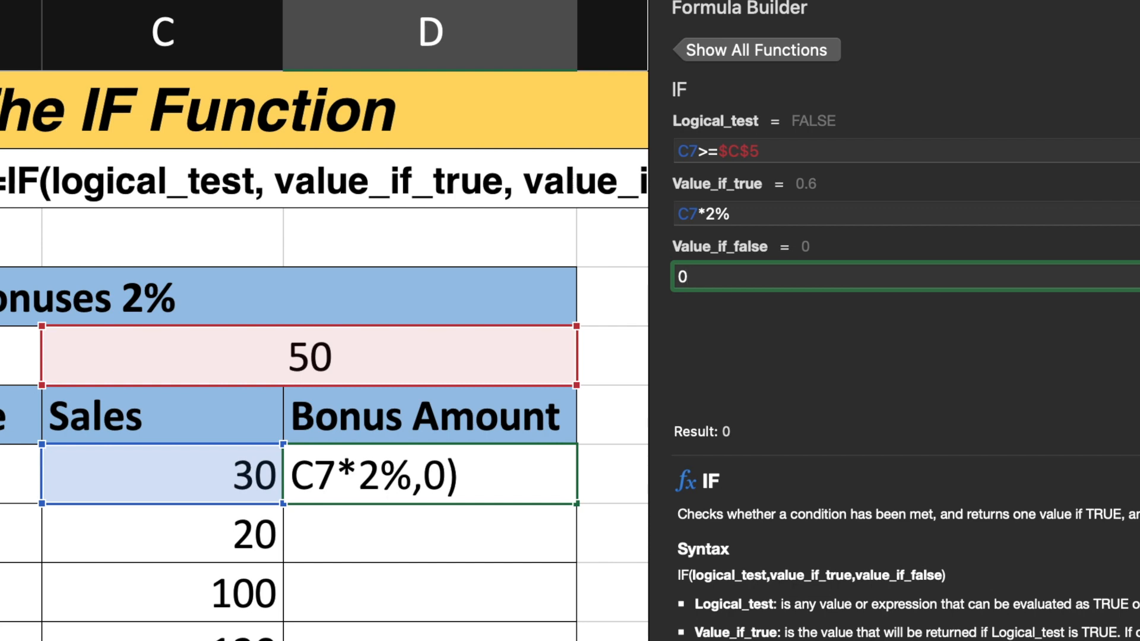
pyautogui.press('Return')
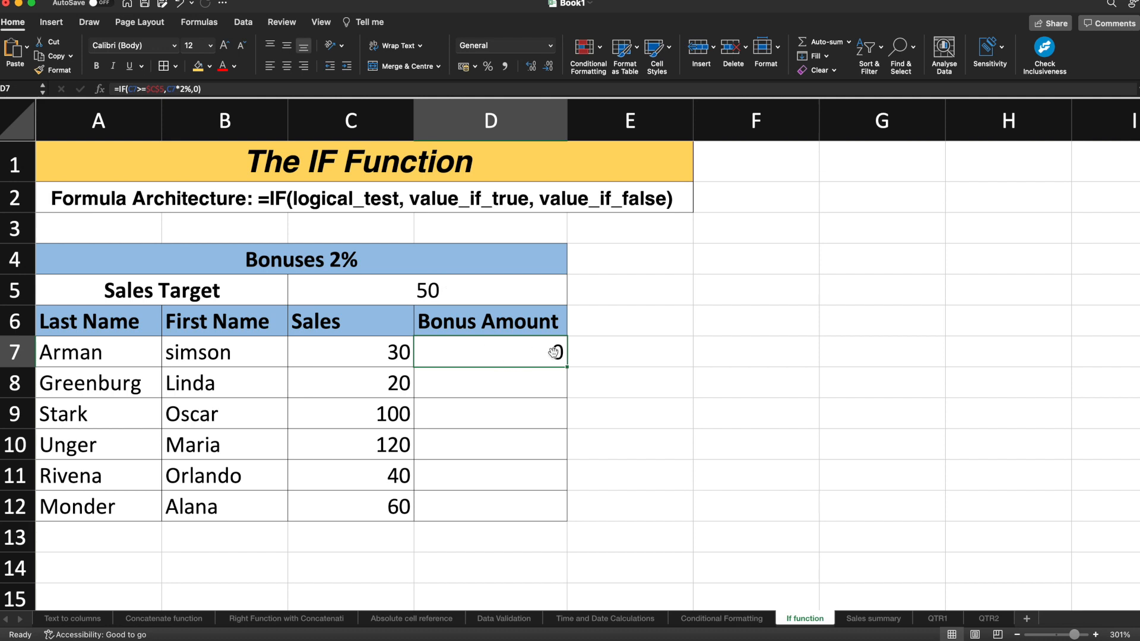
pyautogui.moveTo(567, 368); pyautogui.dragTo(564, 515)
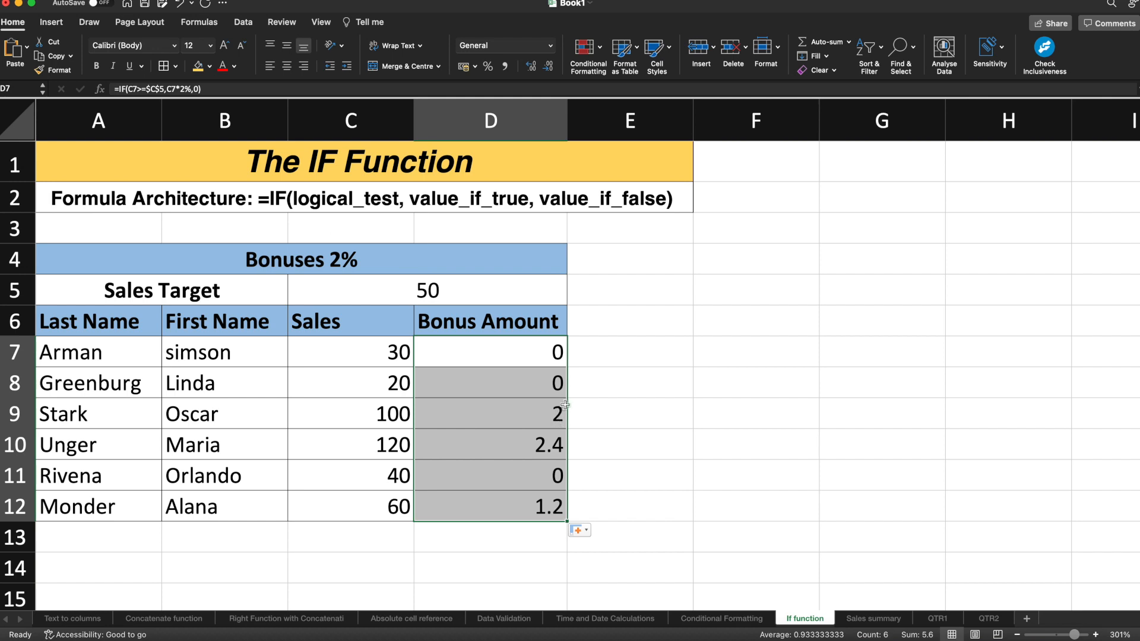
# - Change the value if false in D7's IF formula to "No Bonus" and refill the formula down to D12
pyautogui.click(549, 341)
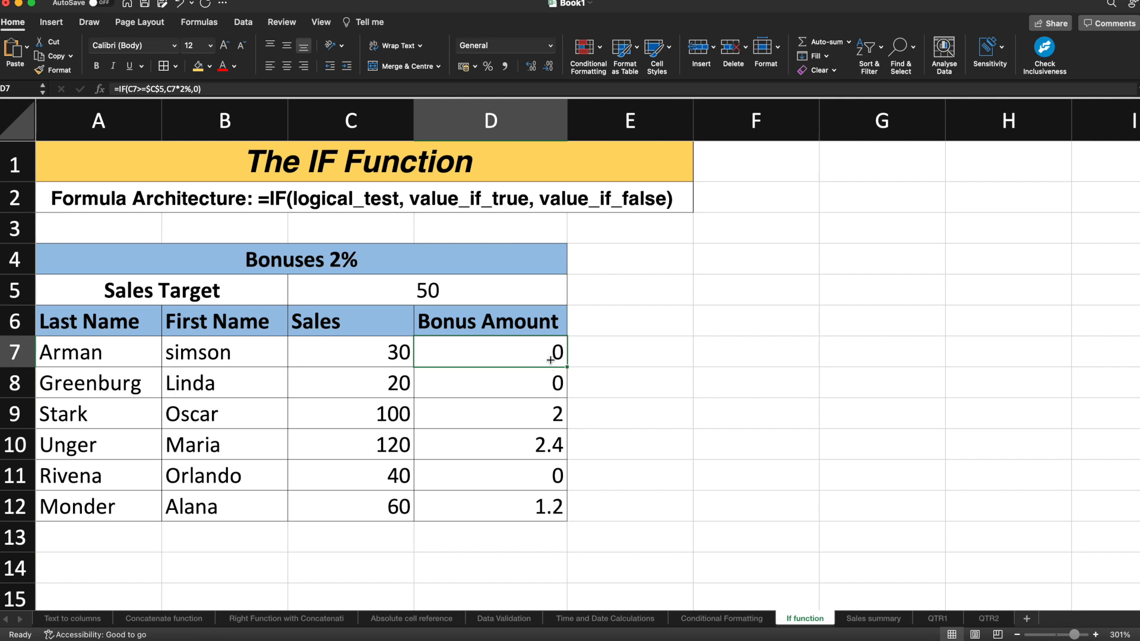
pyautogui.click(100, 89)
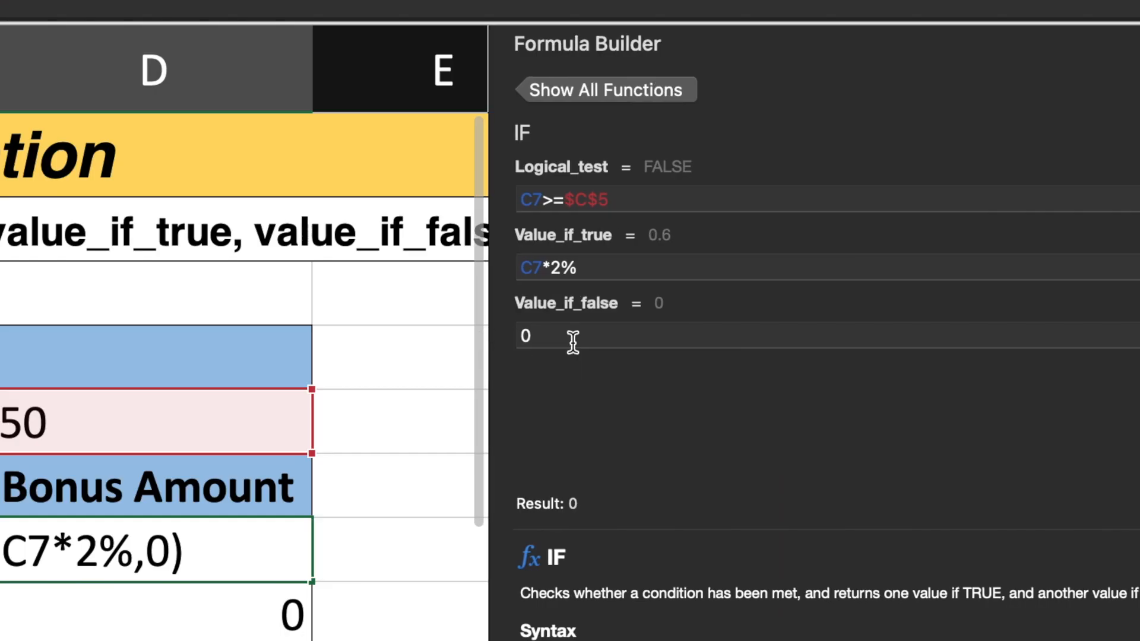
pyautogui.click(573, 341)
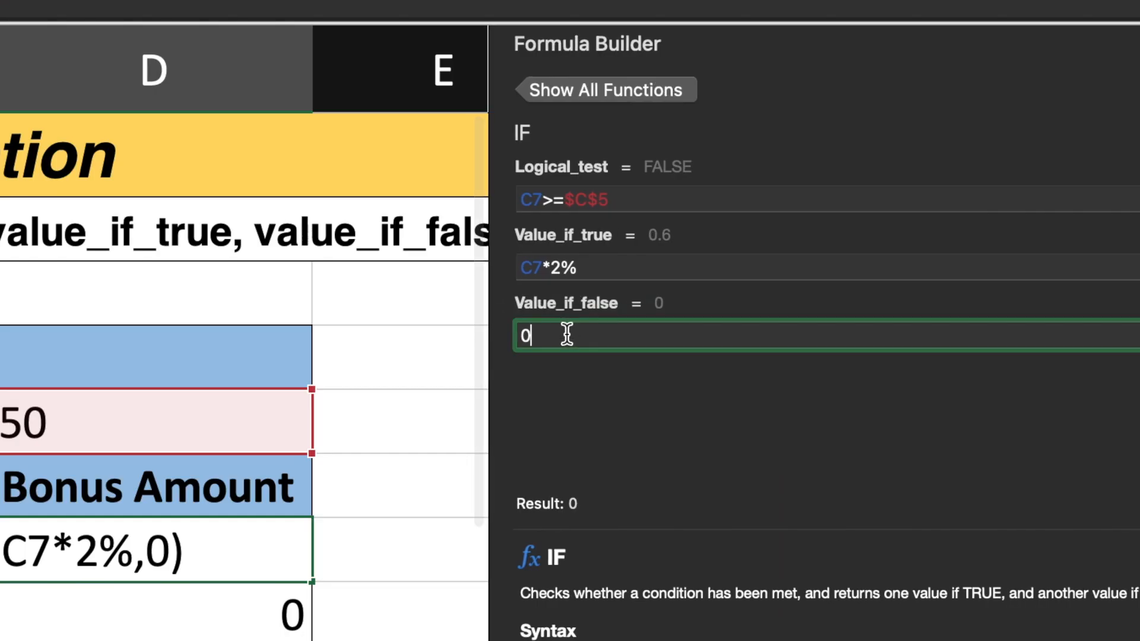
pyautogui.press('BackSpace')
pyautogui.write('No')
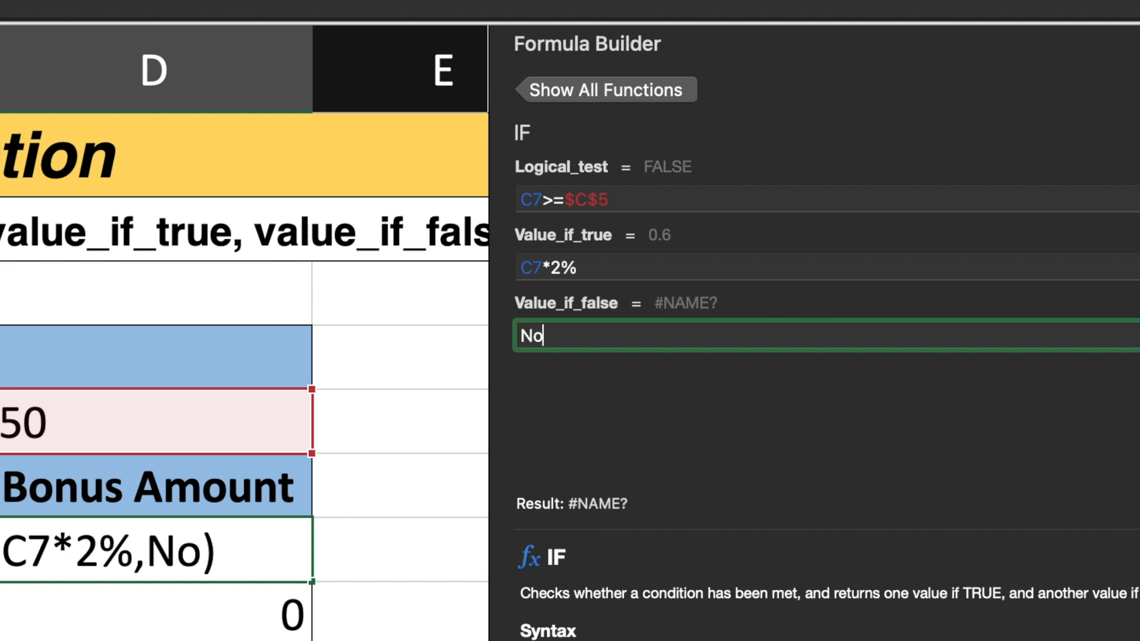
pyautogui.write(' Bin')
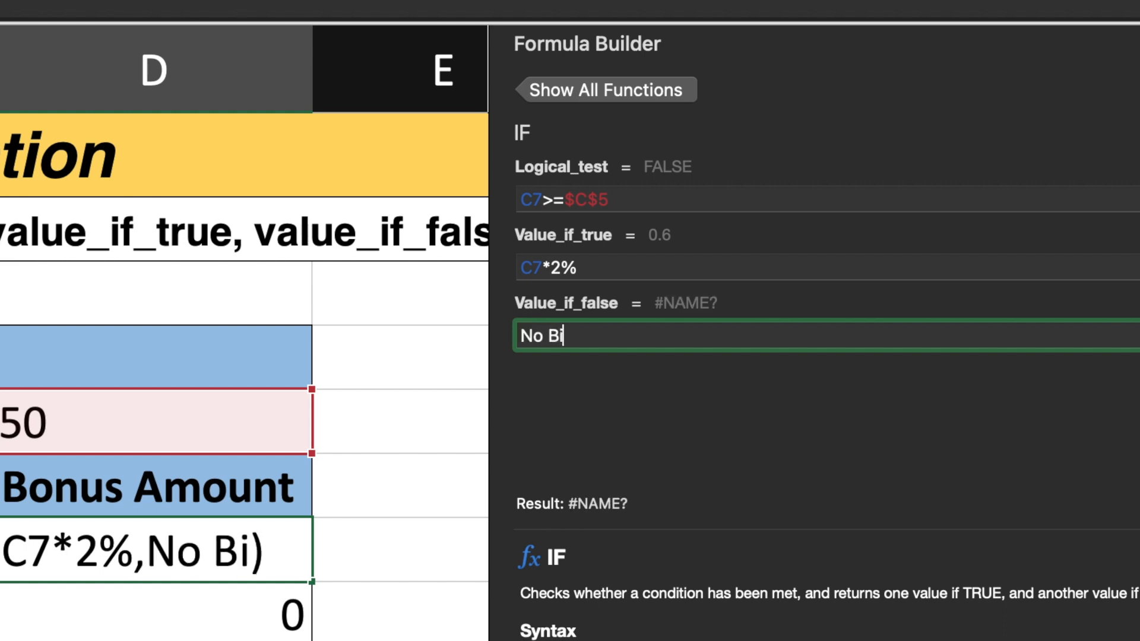
pyautogui.press('BackSpace')
pyautogui.press('BackSpace')
pyautogui.write('onus')
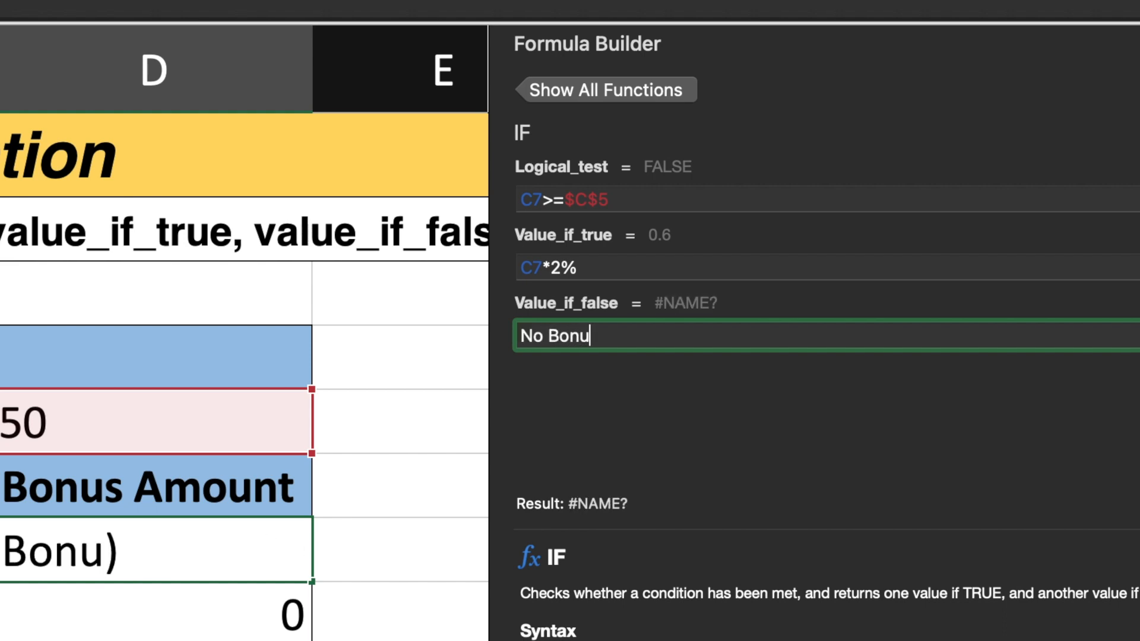
pyautogui.press('Return')
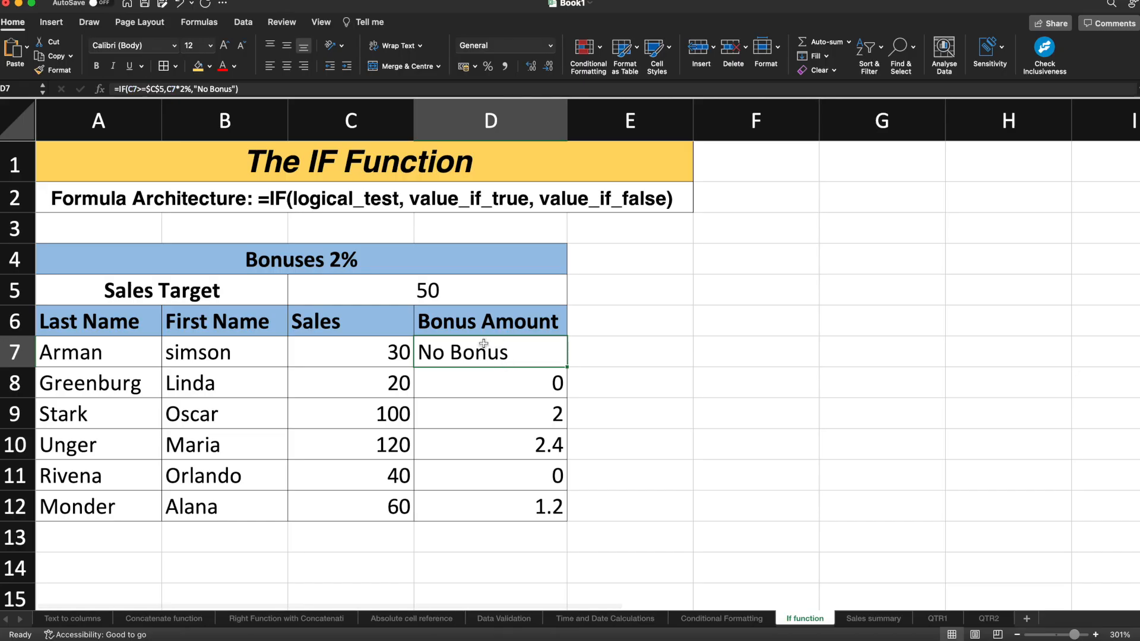
pyautogui.moveTo(566, 367); pyautogui.dragTo(562, 513)
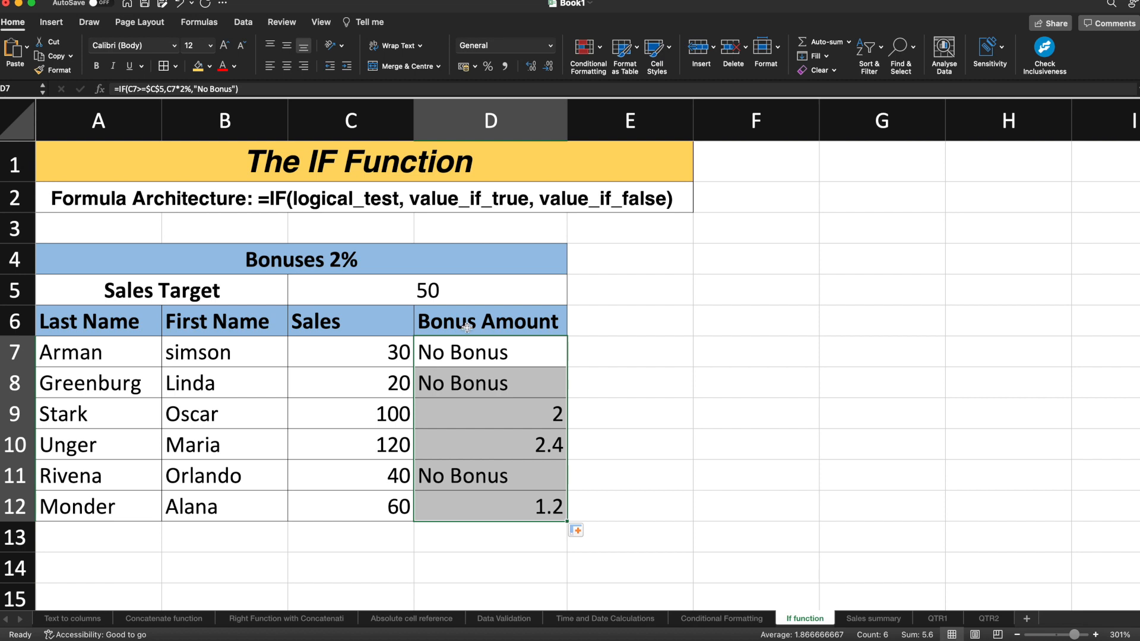
pyautogui.click(459, 376)
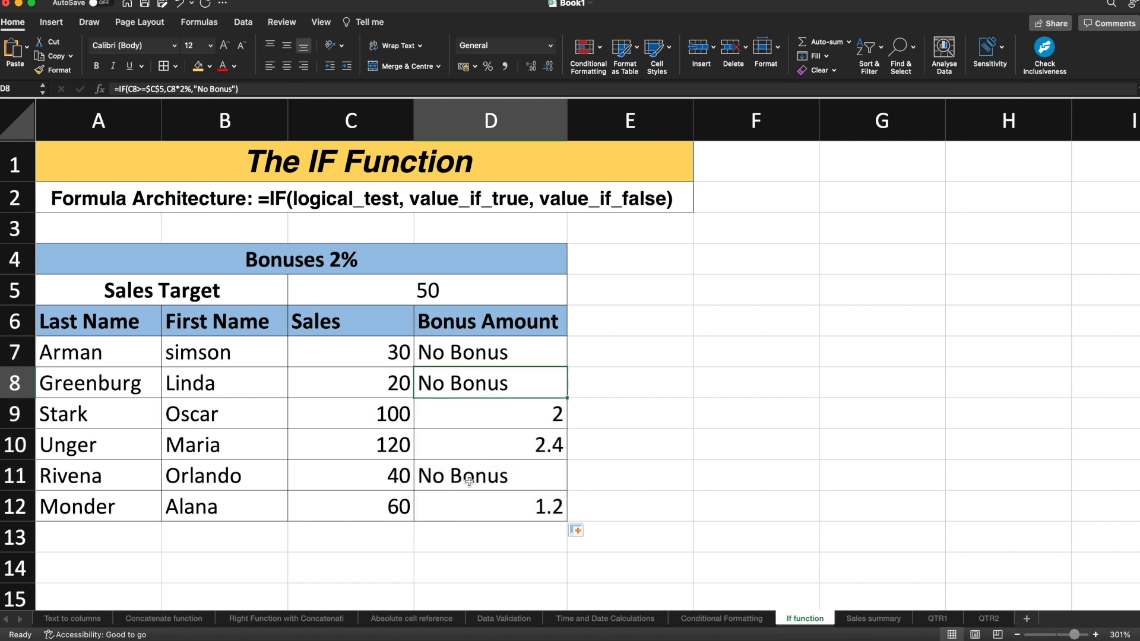